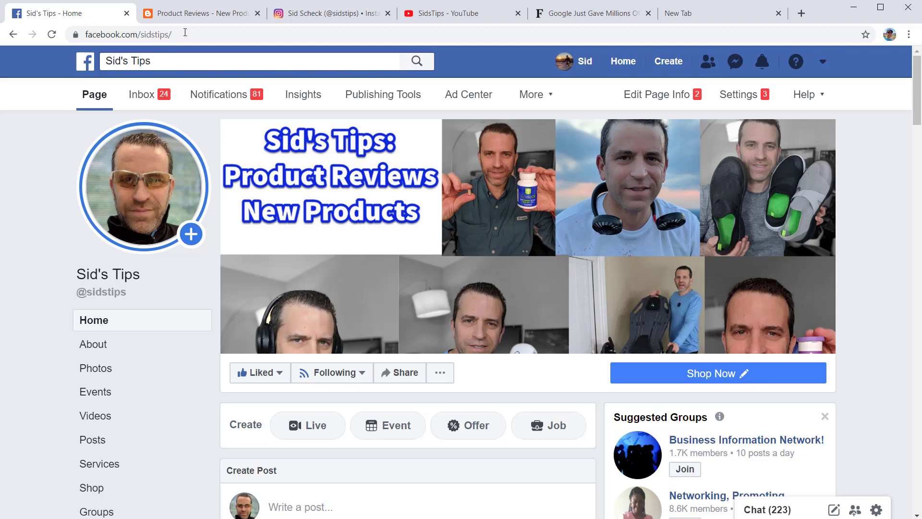
Look through the Product Reviews and Facebook tabs, then switch to the Forbes Tab Groups article.
{"action": "left_click", "coordinate": [203, 13]}
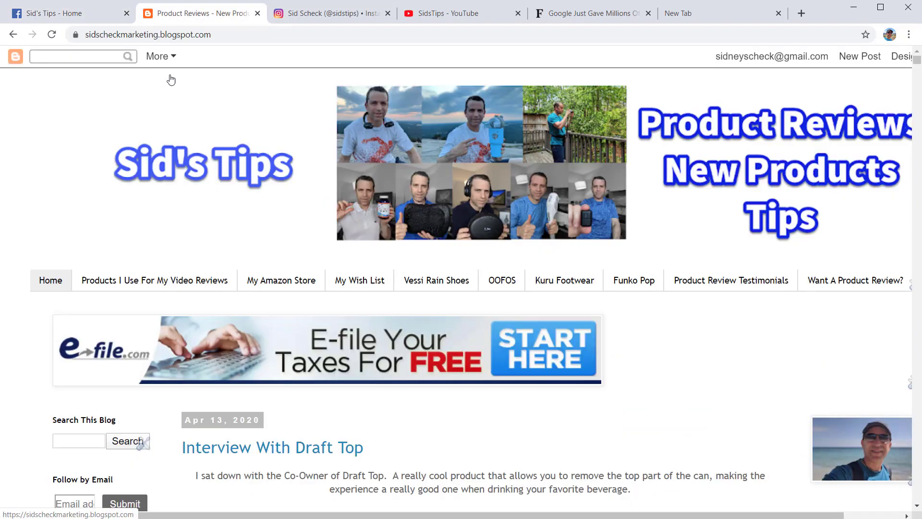
{"action": "left_click", "coordinate": [89, 17]}
{"action": "scroll", "coordinate": [669, 267], "scroll_direction": "down", "scroll_amount": 10}
{"action": "scroll", "coordinate": [669, 267], "scroll_direction": "down", "scroll_amount": 15}
{"action": "scroll", "coordinate": [675, 256], "scroll_direction": "up", "scroll_amount": 2}
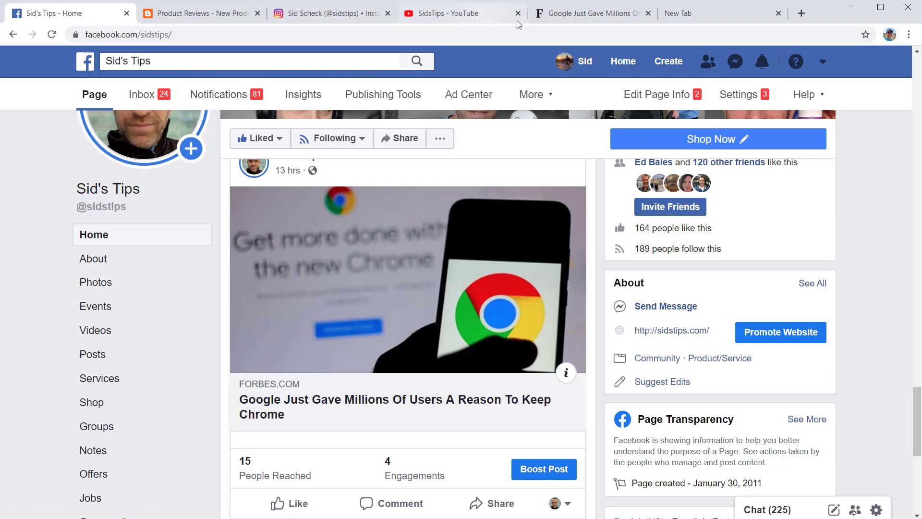
{"action": "left_click", "coordinate": [557, 17]}
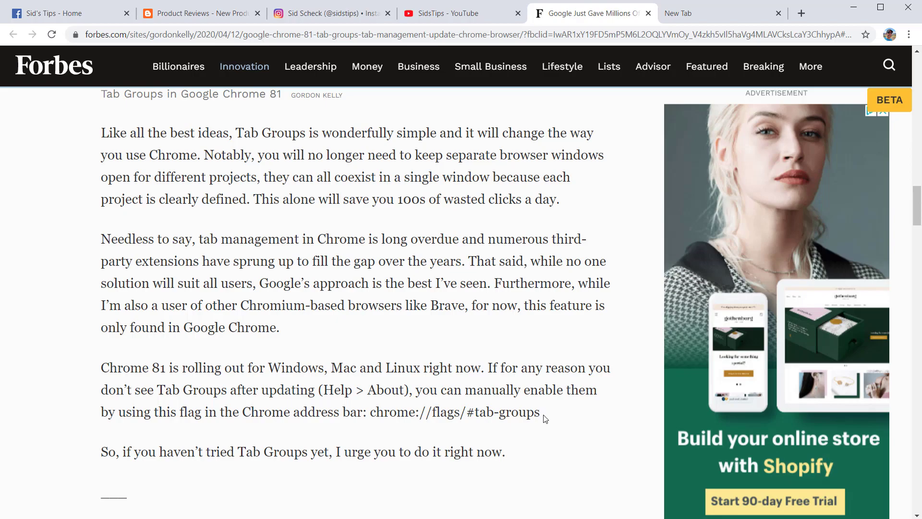
Copy chrome://flags/#tab-groups from the article and load it in the empty new tab.
{"action": "left_click_drag", "start_coordinate": [543, 416], "coordinate": [371, 413]}
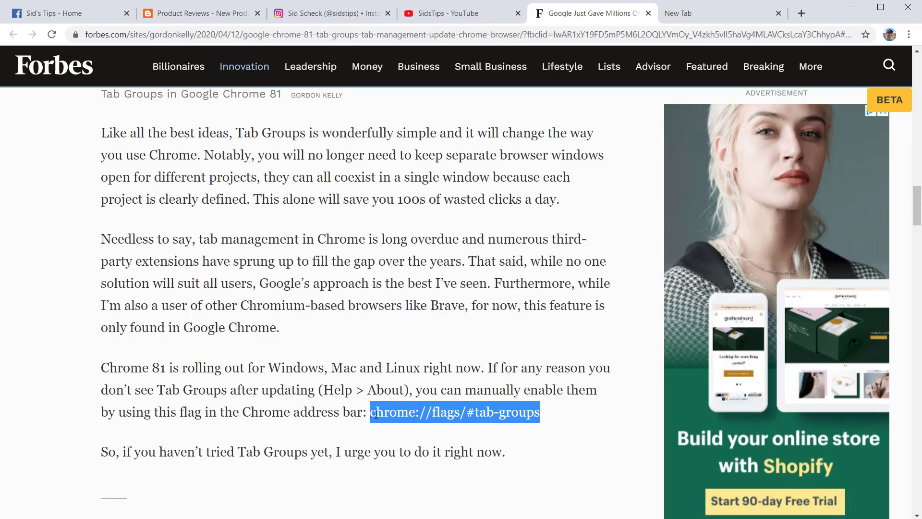
{"action": "right_click", "coordinate": [377, 414]}
{"action": "left_click", "coordinate": [395, 423]}
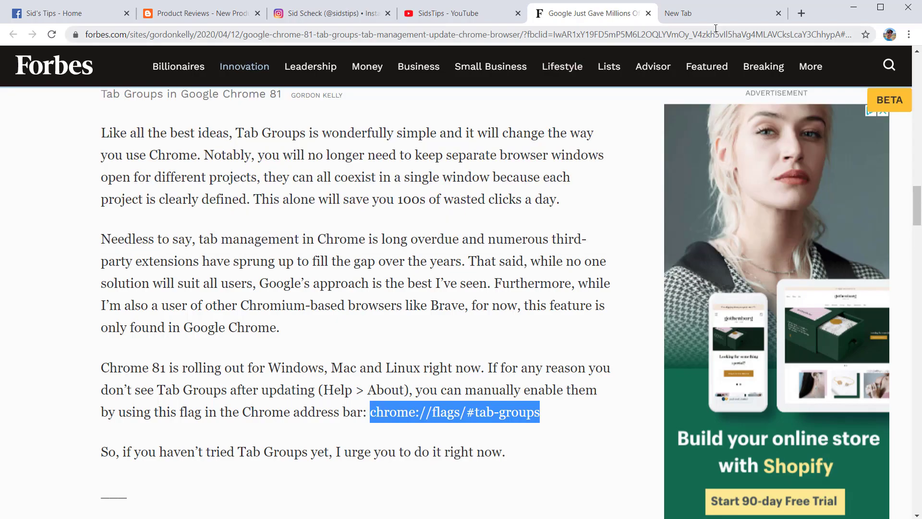
{"action": "left_click", "coordinate": [715, 15]}
{"action": "key", "text": "ctrl+v"}
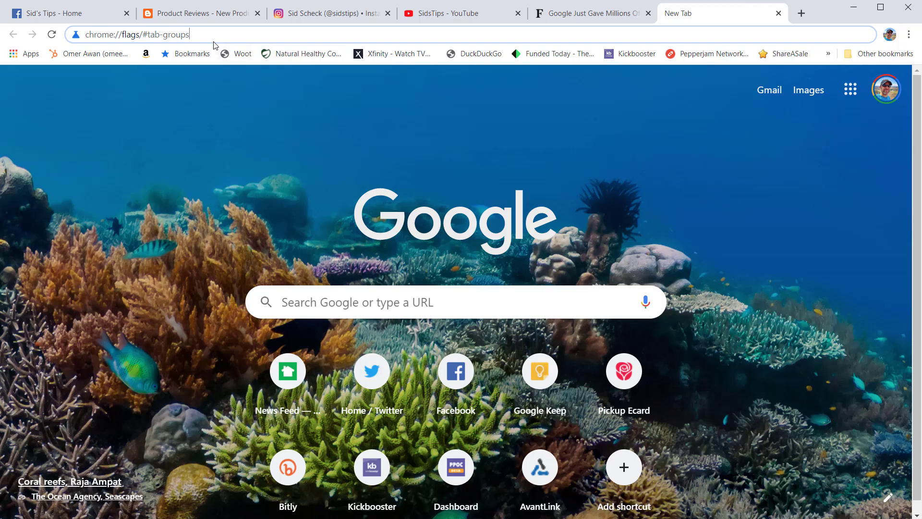
{"action": "key", "text": "Return"}
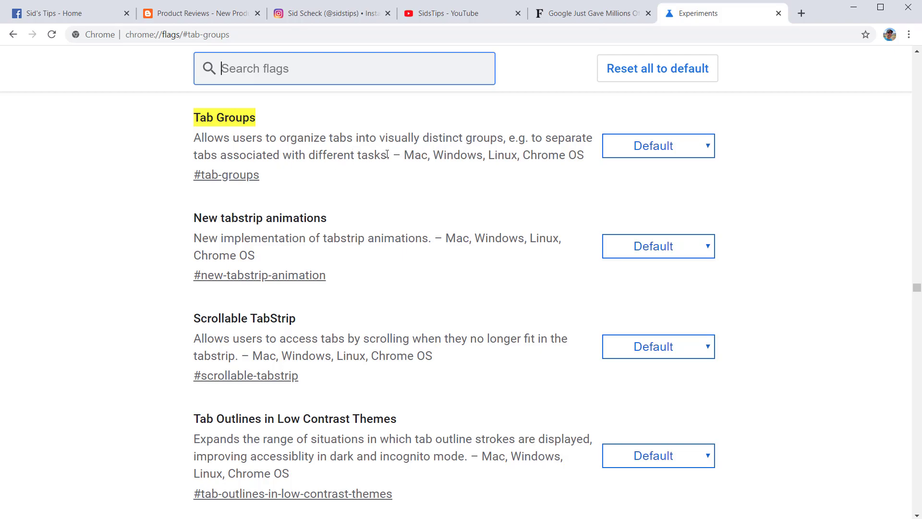
Set the Tab Groups flag to Enabled and relaunch Chrome.
{"action": "left_click", "coordinate": [679, 151]}
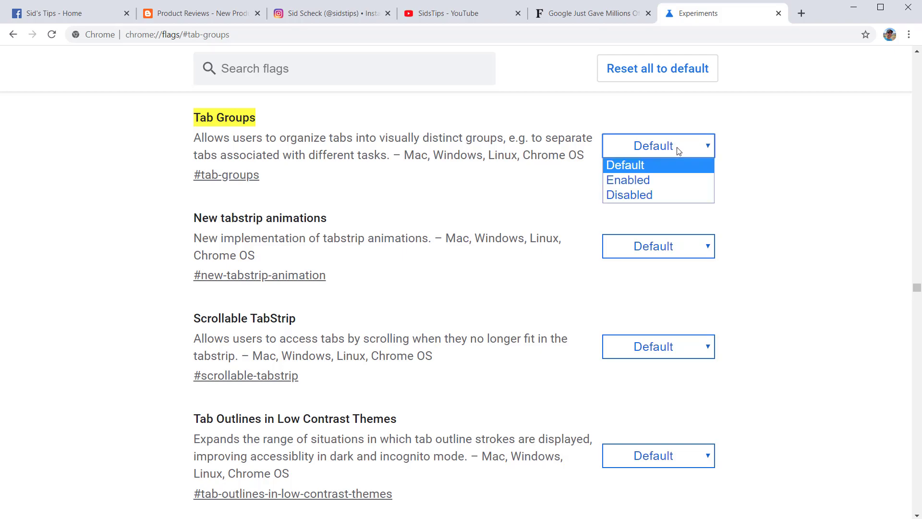
{"action": "left_click", "coordinate": [674, 180]}
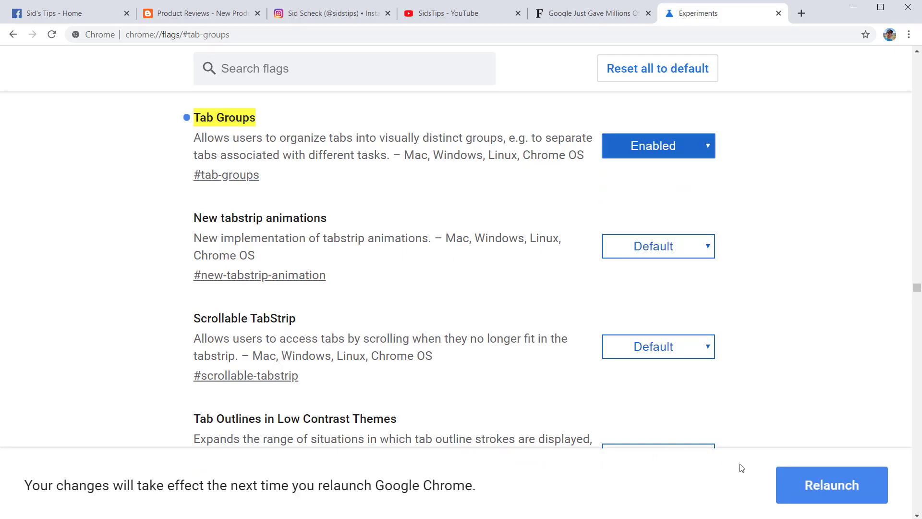
{"action": "left_click", "coordinate": [806, 497]}
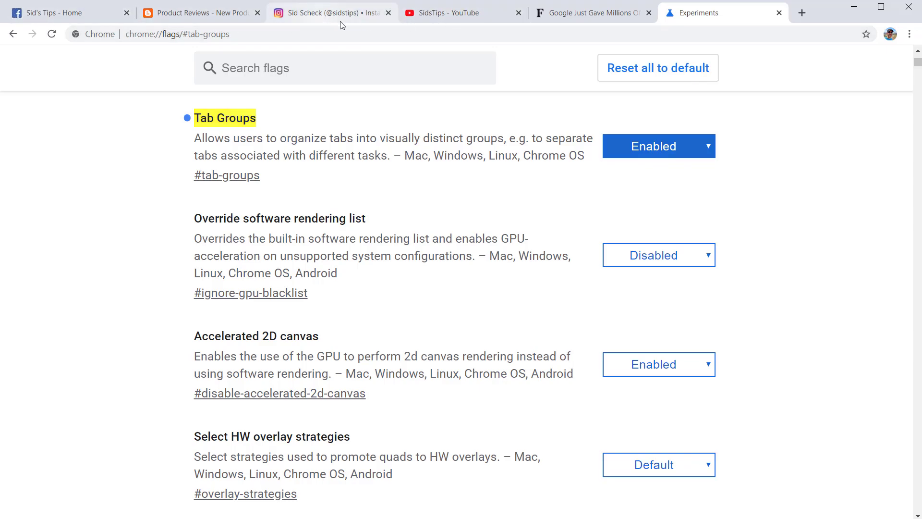
Put Facebook in a new blue group named 'Social Media' and add the Product Reviews tab.
{"action": "right_click", "coordinate": [83, 18]}
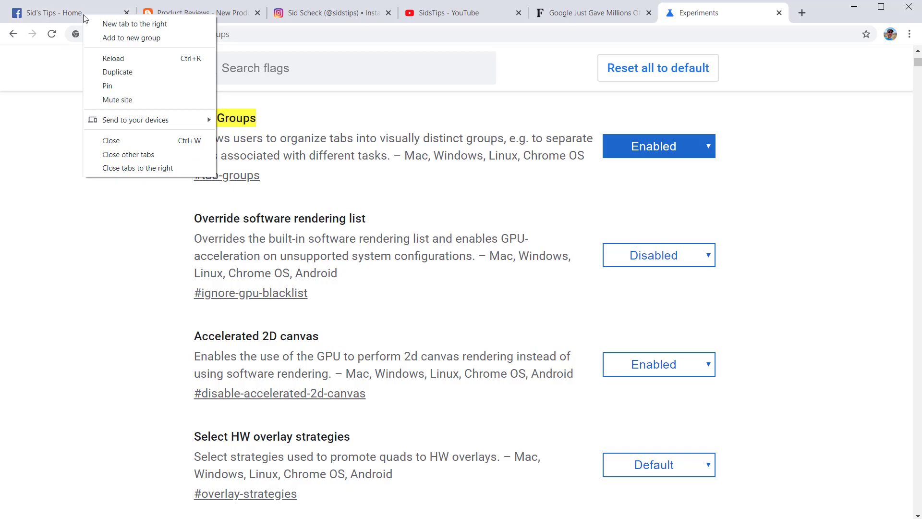
{"action": "left_click", "coordinate": [108, 38]}
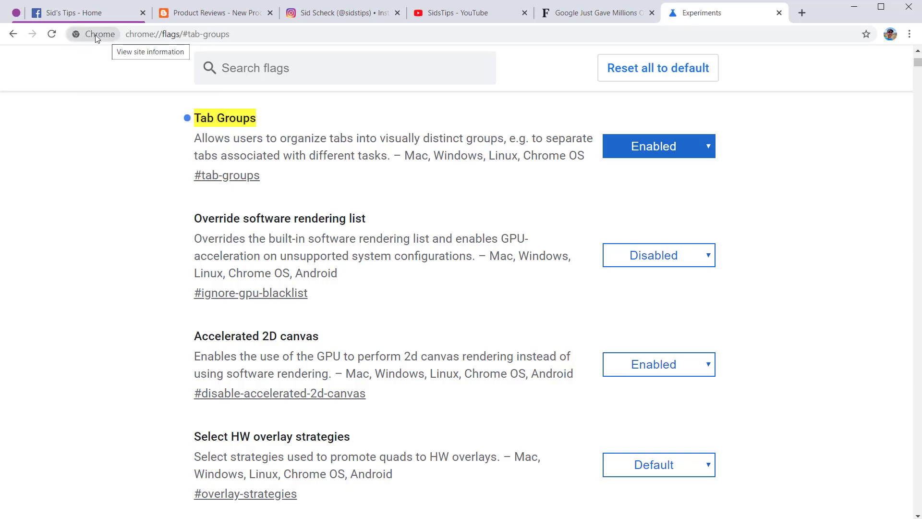
{"action": "left_click", "coordinate": [17, 13]}
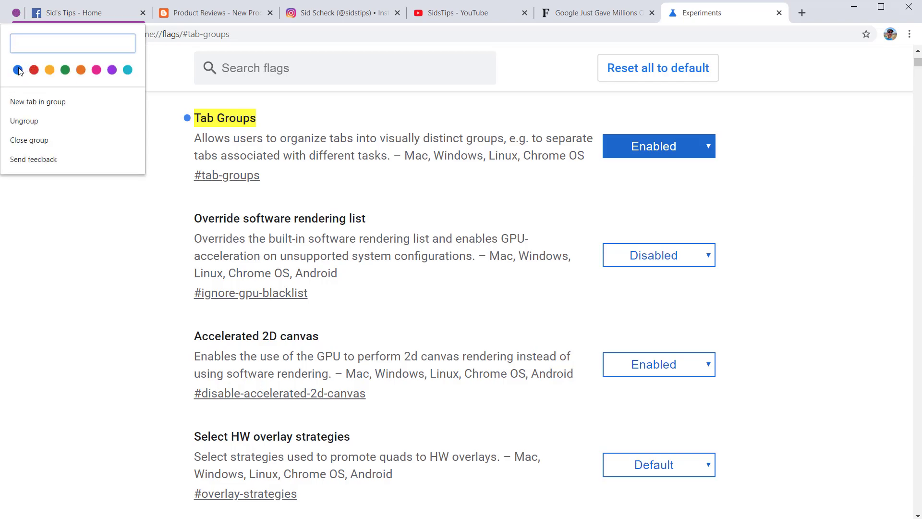
{"action": "left_click", "coordinate": [18, 70]}
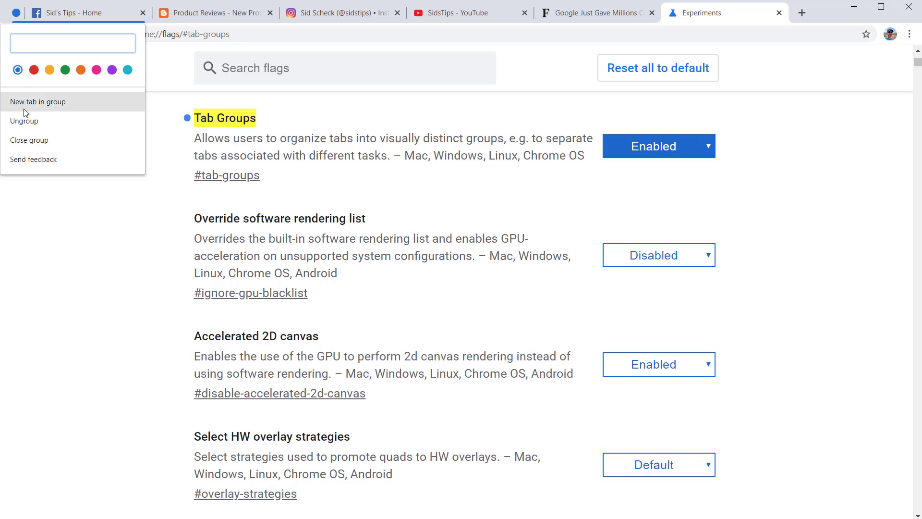
{"action": "type", "text": "Social"}
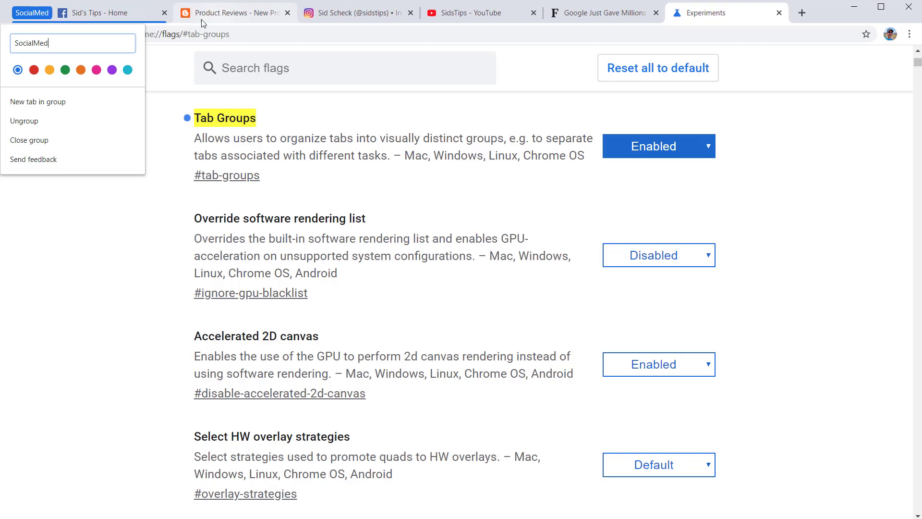
{"action": "type", "text": " Media"}
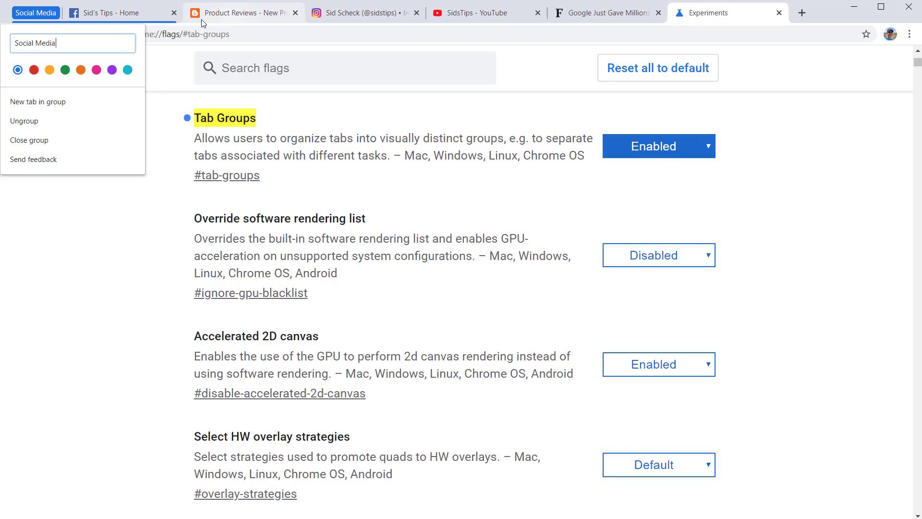
{"action": "left_click_drag", "start_coordinate": [223, 18], "coordinate": [182, 19]}
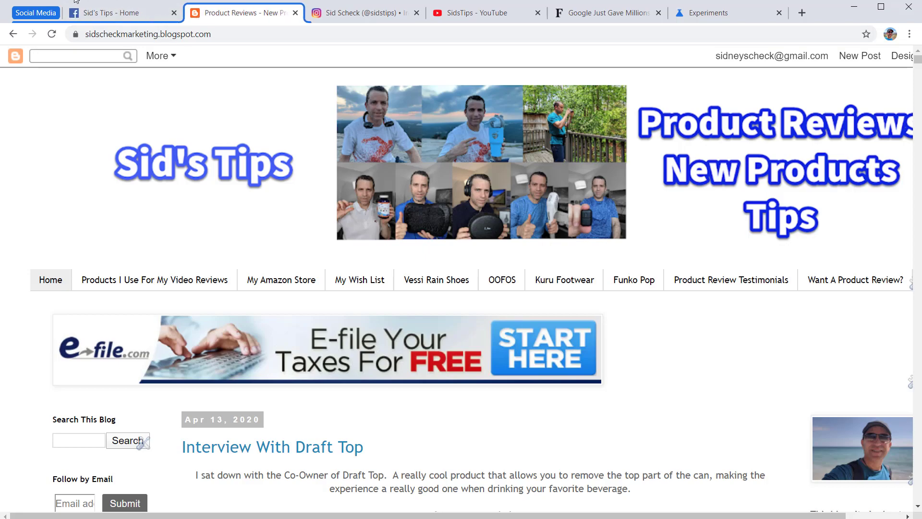
Move the Facebook tab to the front and pause the SidsTips YouTube video.
{"action": "left_click", "coordinate": [76, 14]}
{"action": "left_click_drag", "start_coordinate": [77, 13], "coordinate": [2, 16]}
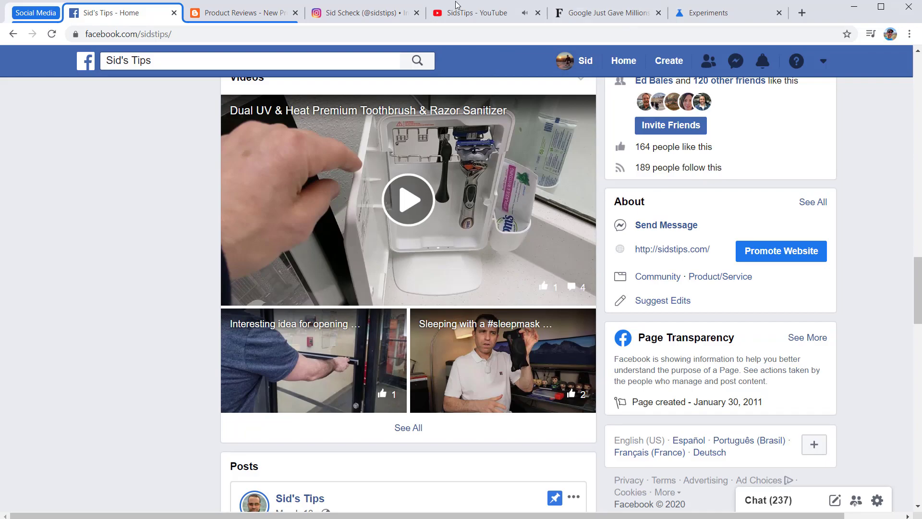
{"action": "left_click", "coordinate": [473, 8]}
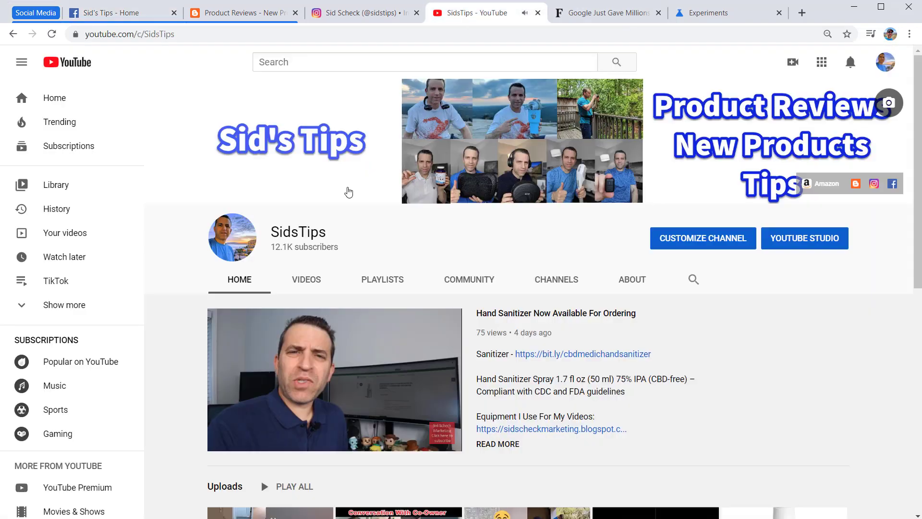
{"action": "left_click", "coordinate": [229, 439]}
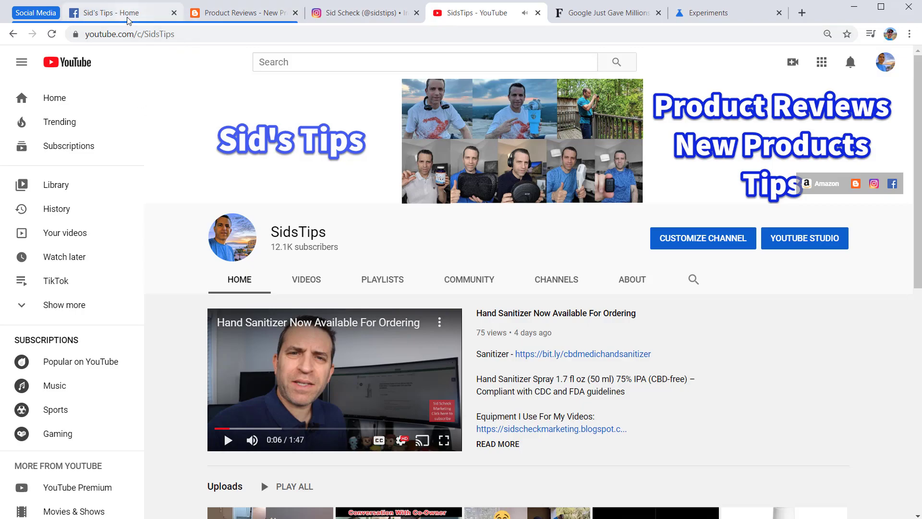
Drag Instagram before Product Reviews and the SidsTips YouTube tab after Product Reviews.
{"action": "left_click_drag", "start_coordinate": [348, 15], "coordinate": [295, 22]}
{"action": "left_click_drag", "start_coordinate": [520, 17], "coordinate": [422, 36]}
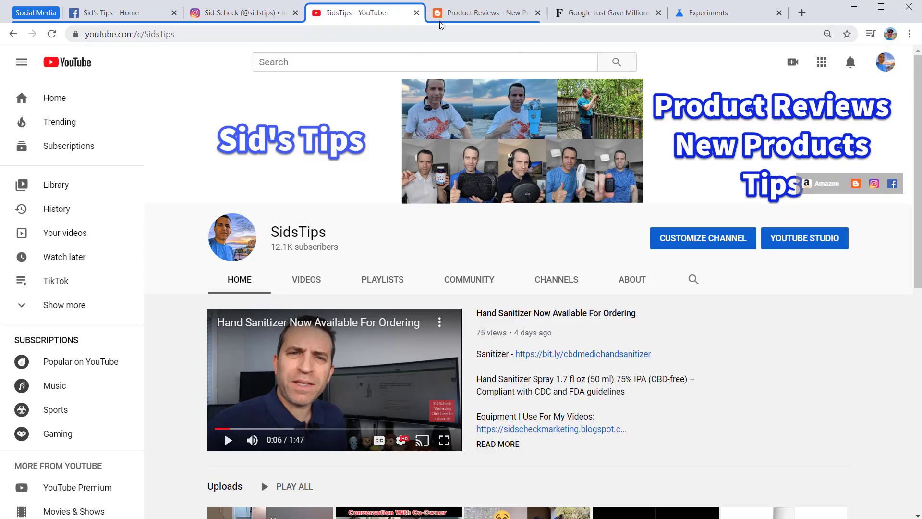
{"action": "left_click_drag", "start_coordinate": [367, 16], "coordinate": [481, 23]}
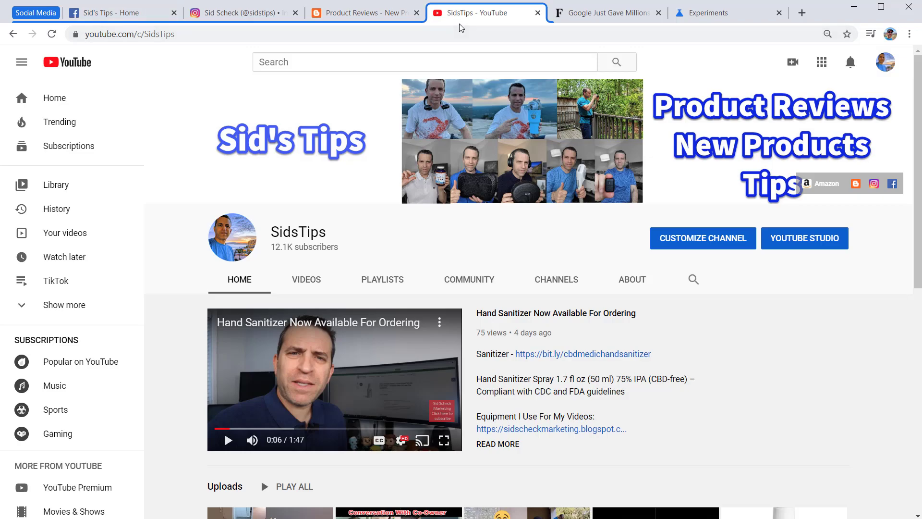
Remove the SidsTips tab from Social Media, then add it back to that group.
{"action": "right_click", "coordinate": [465, 21]}
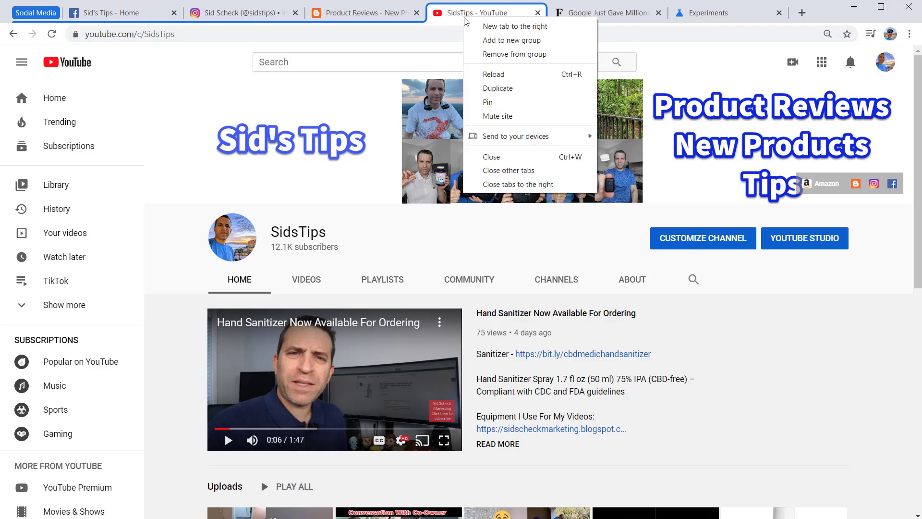
{"action": "left_click", "coordinate": [492, 55]}
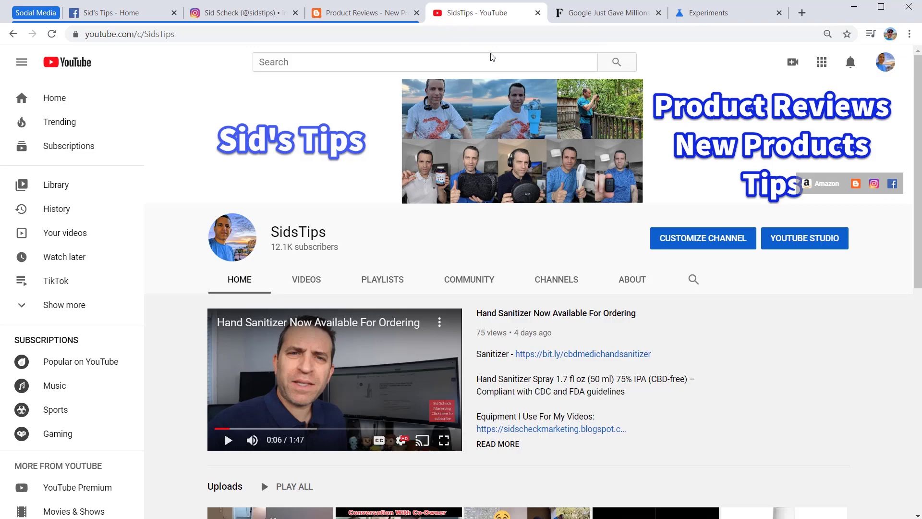
{"action": "right_click", "coordinate": [480, 15]}
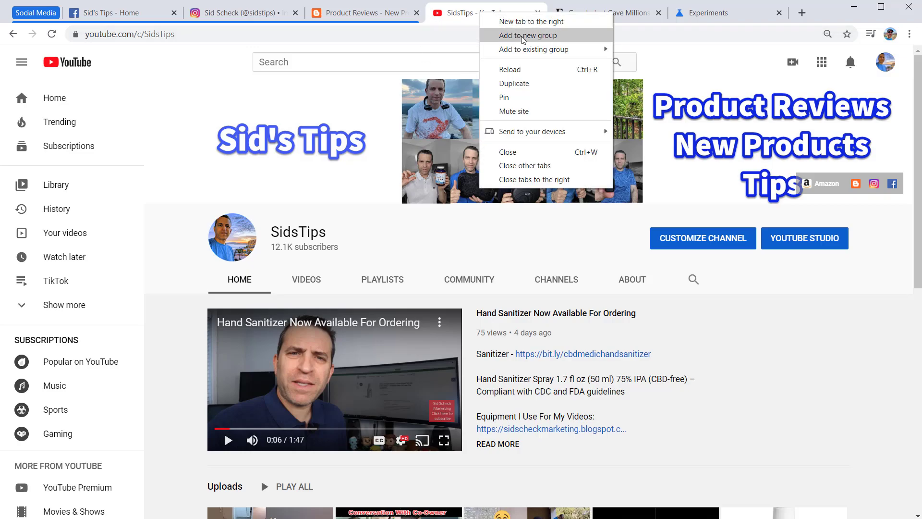
{"action": "mouse_move", "coordinate": [527, 50]}
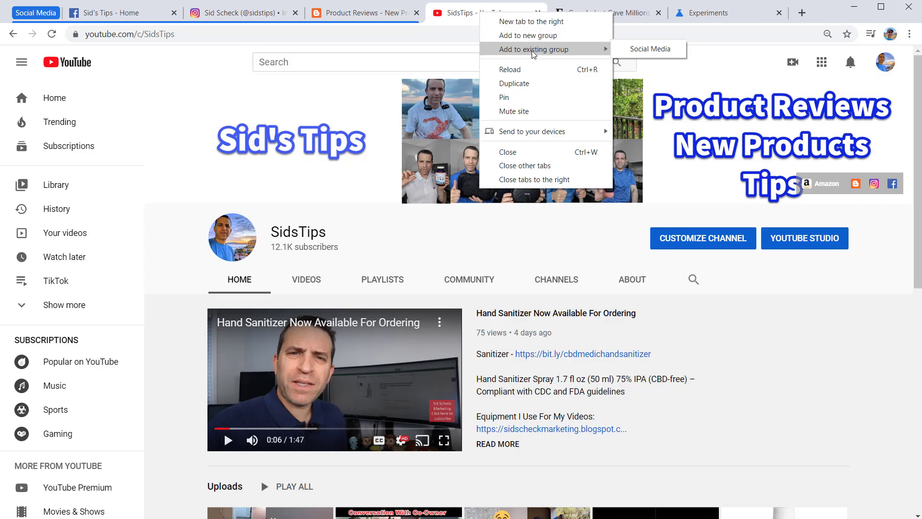
{"action": "left_click", "coordinate": [644, 50]}
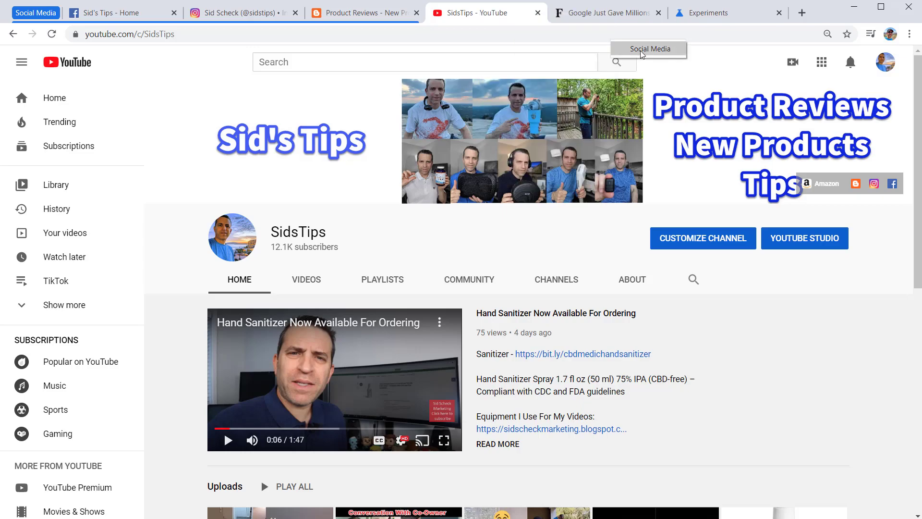
Put the Google article tab in a new group named 'Aricle' and drag Experiments into it.
{"action": "right_click", "coordinate": [606, 17]}
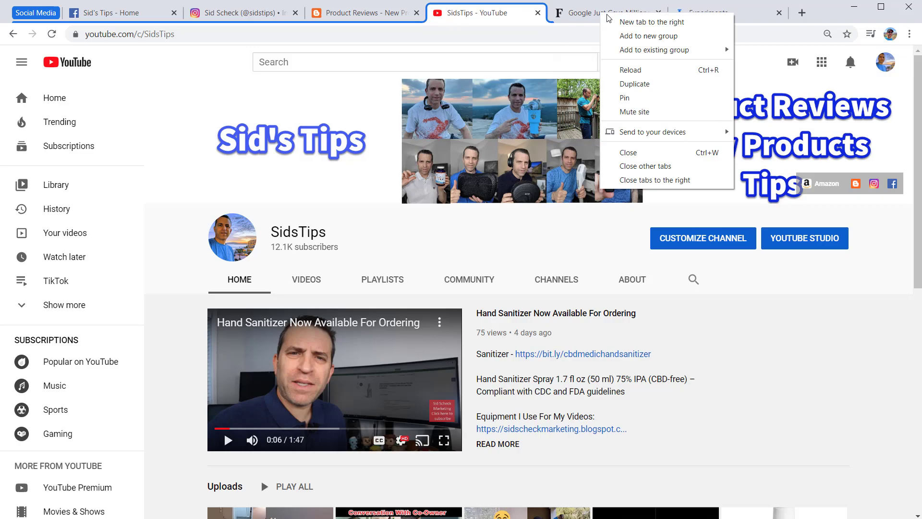
{"action": "left_click", "coordinate": [627, 37]}
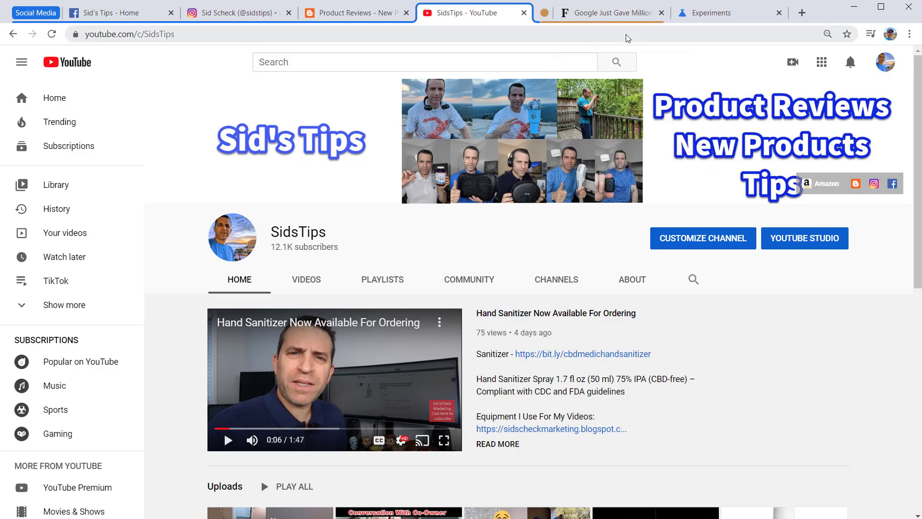
{"action": "left_click", "coordinate": [543, 13]}
{"action": "type", "text": "Aricle"}
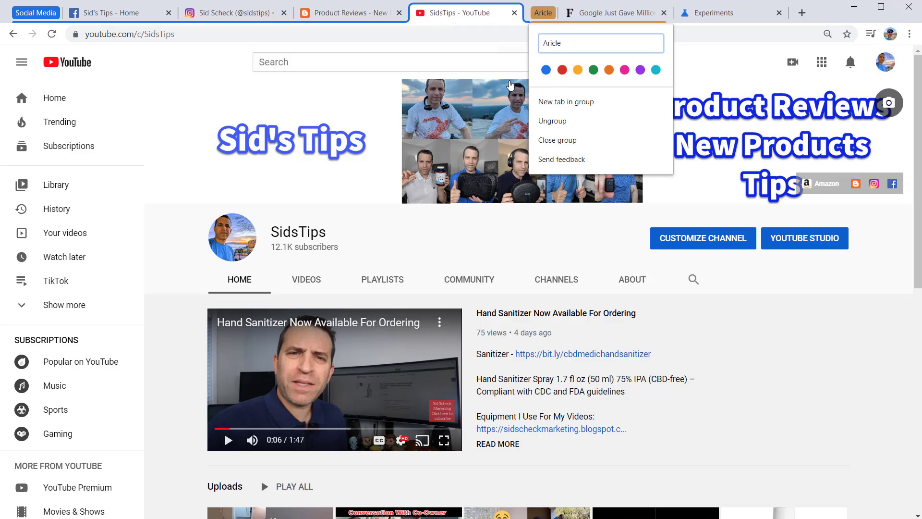
{"action": "left_click", "coordinate": [511, 85]}
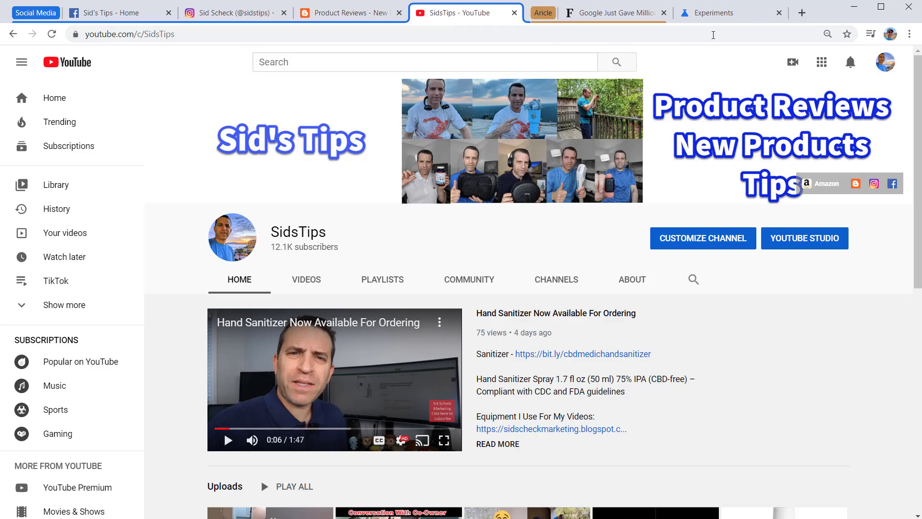
{"action": "left_click_drag", "start_coordinate": [721, 13], "coordinate": [639, 19]}
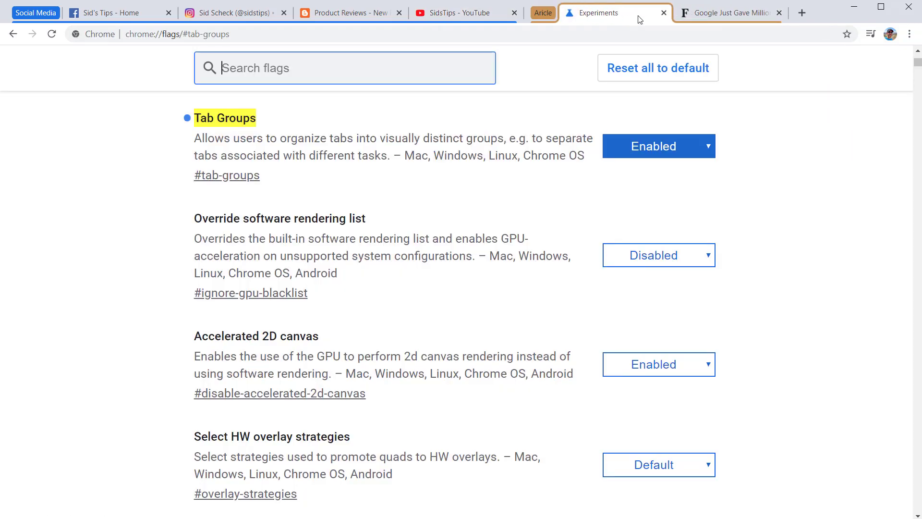
Remove the Experiments and article tabs from the Aricle group, then show the Experiments page.
{"action": "left_click_drag", "start_coordinate": [709, 14], "coordinate": [565, 13]}
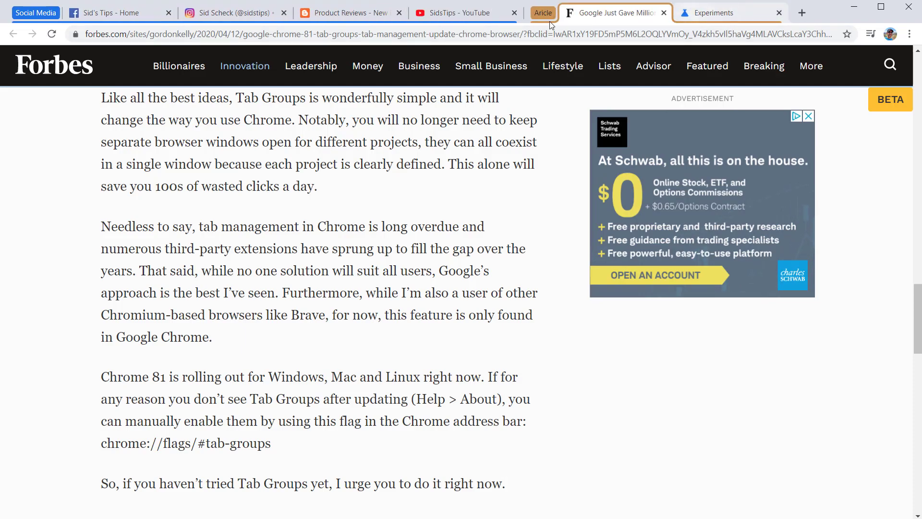
{"action": "right_click", "coordinate": [706, 15]}
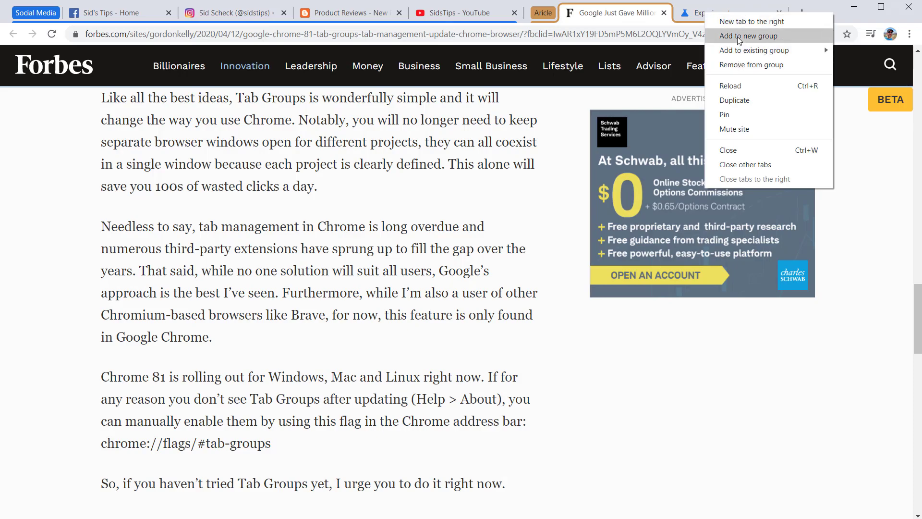
{"action": "left_click", "coordinate": [732, 69]}
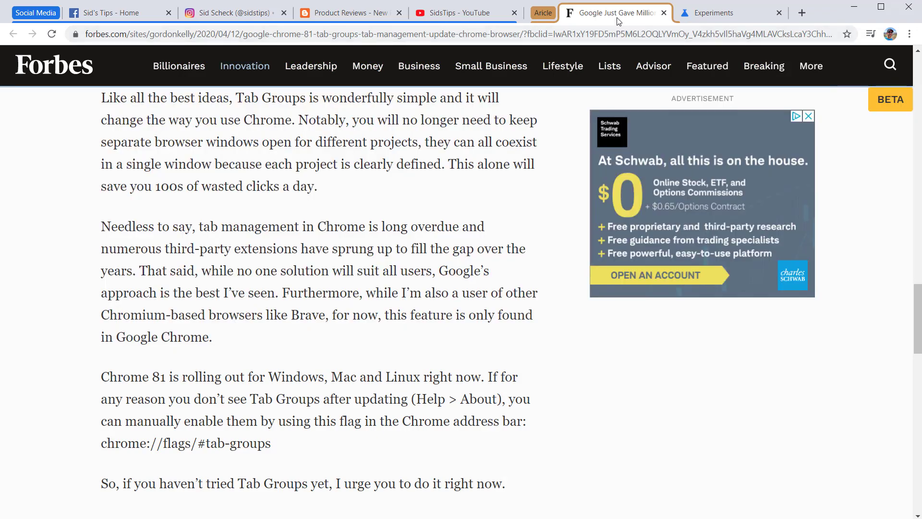
{"action": "right_click", "coordinate": [619, 21]}
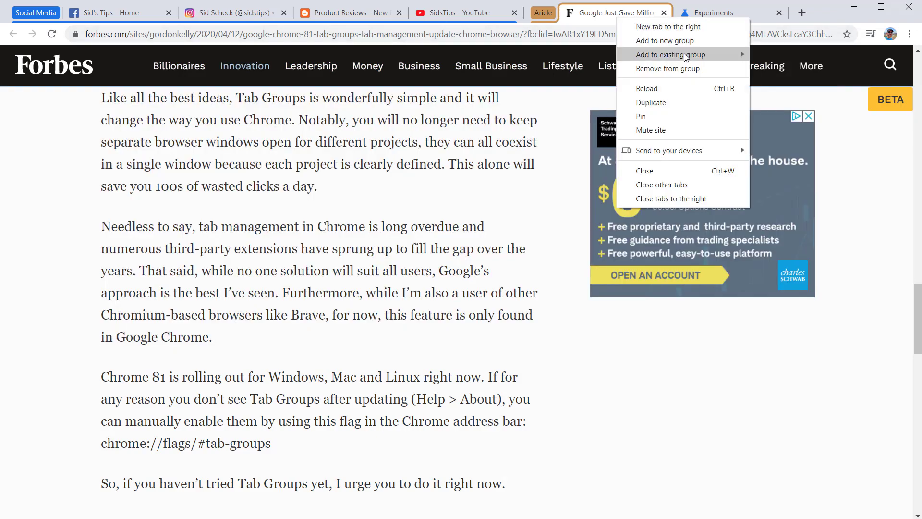
{"action": "left_click", "coordinate": [685, 68]}
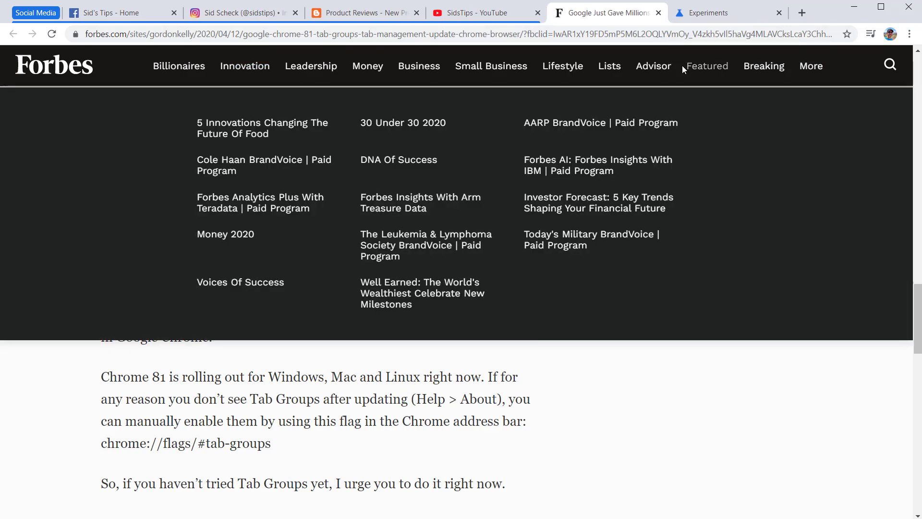
{"action": "left_click", "coordinate": [713, 13]}
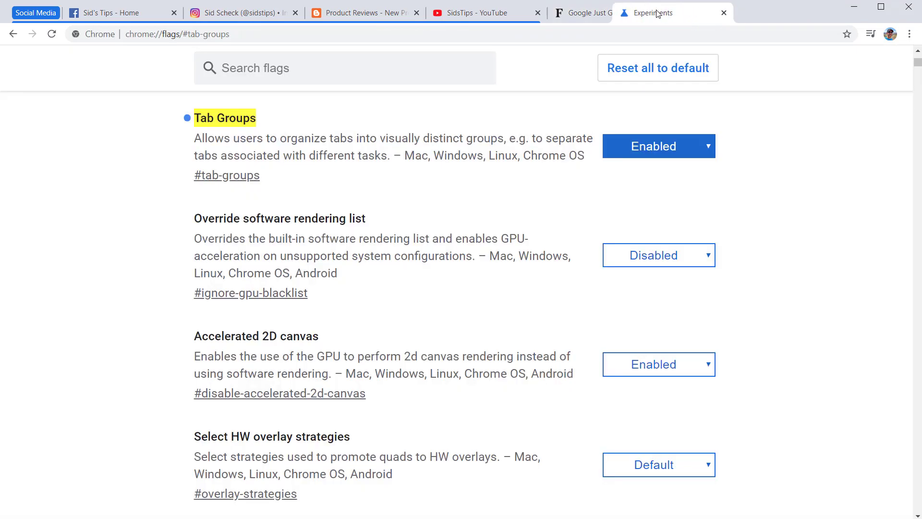
{"action": "right_click", "coordinate": [713, 16]}
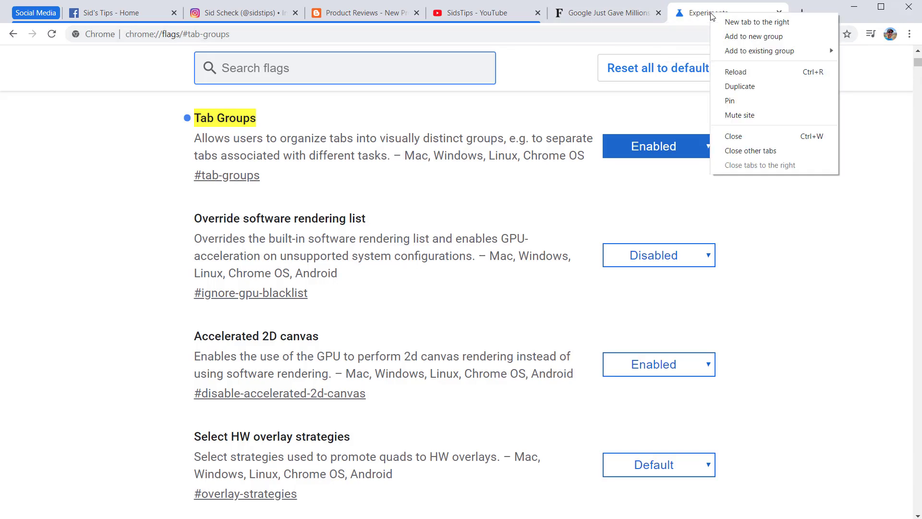